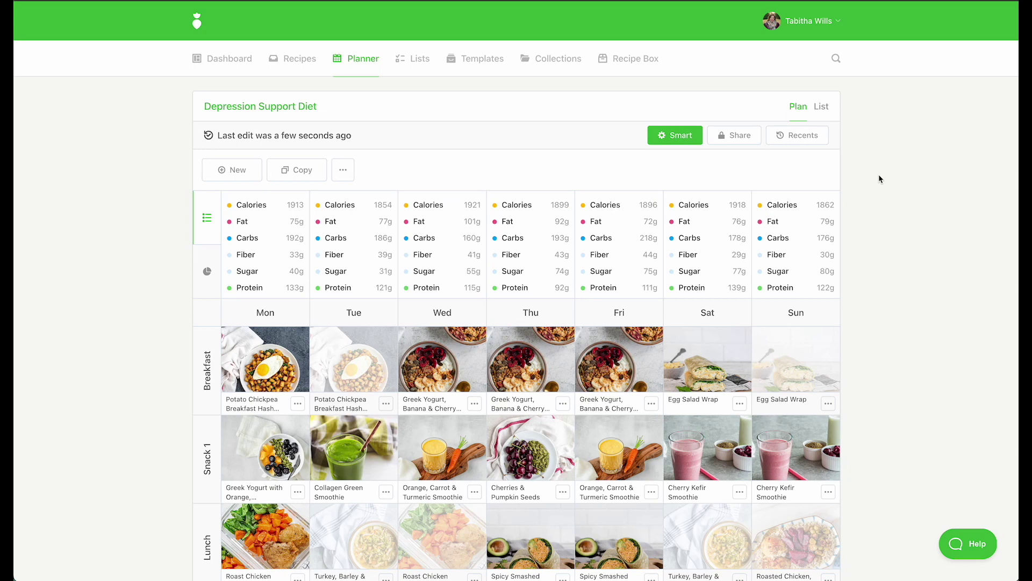
# - Start a blank meal plan titled with the client's name and 'Week 1'
pyautogui.click(237, 171)
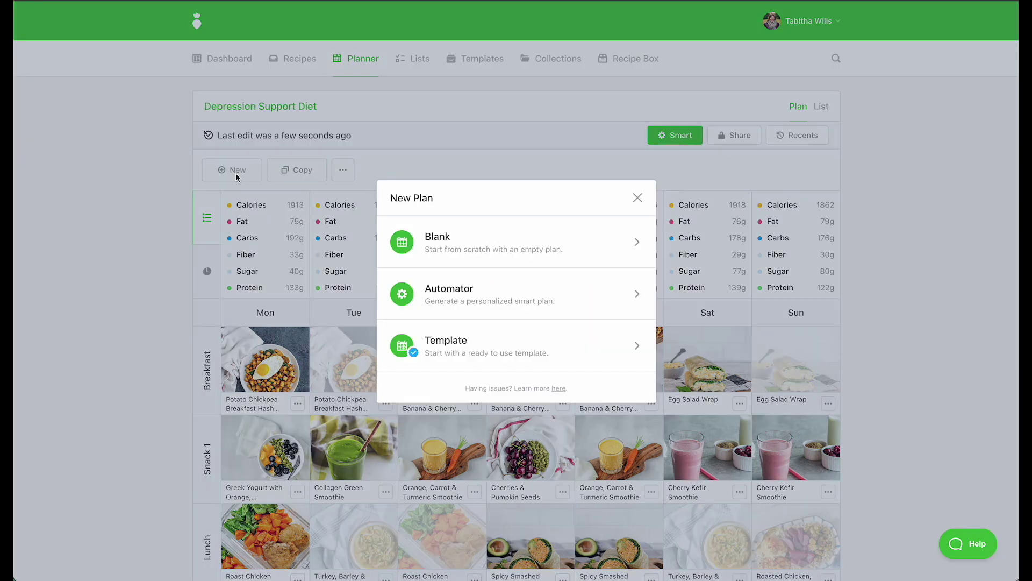
pyautogui.click(470, 233)
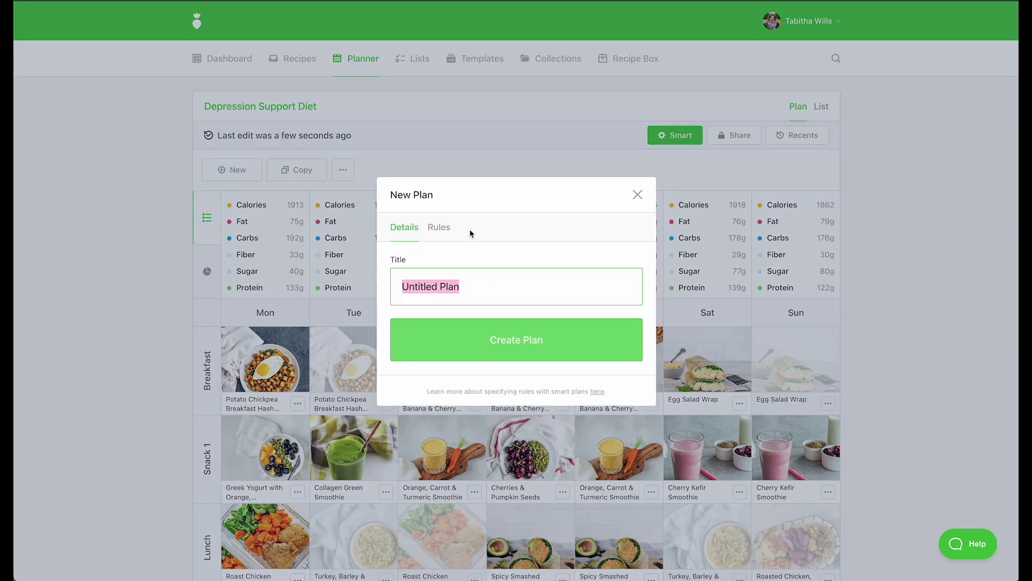
pyautogui.write('Meal Plan for Hassan, Week 1')
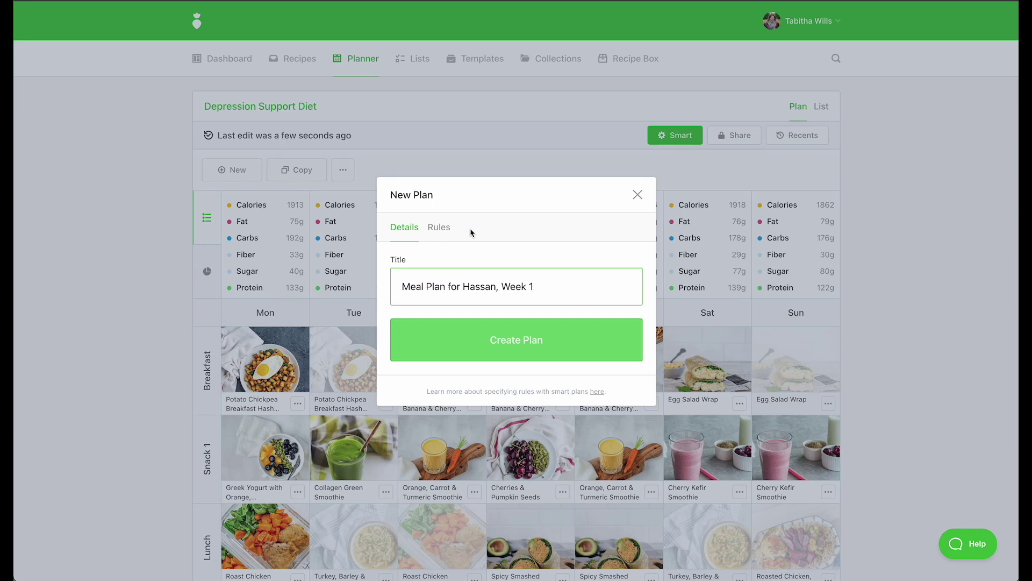
# - Restrict the plan's recipes to the glutenfree tag, leaving 5583 matching recipes
pyautogui.click(439, 228)
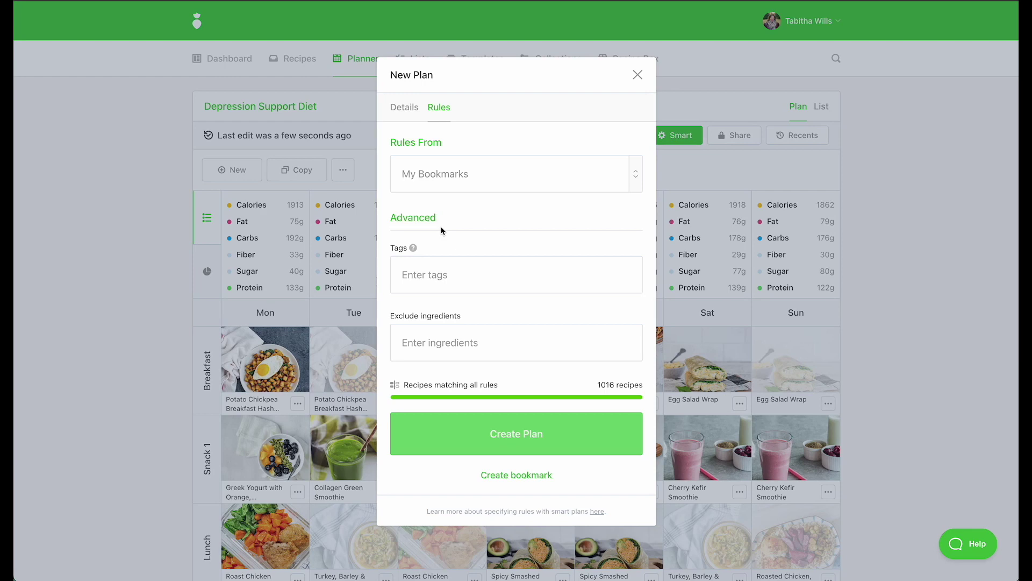
pyautogui.click(457, 268)
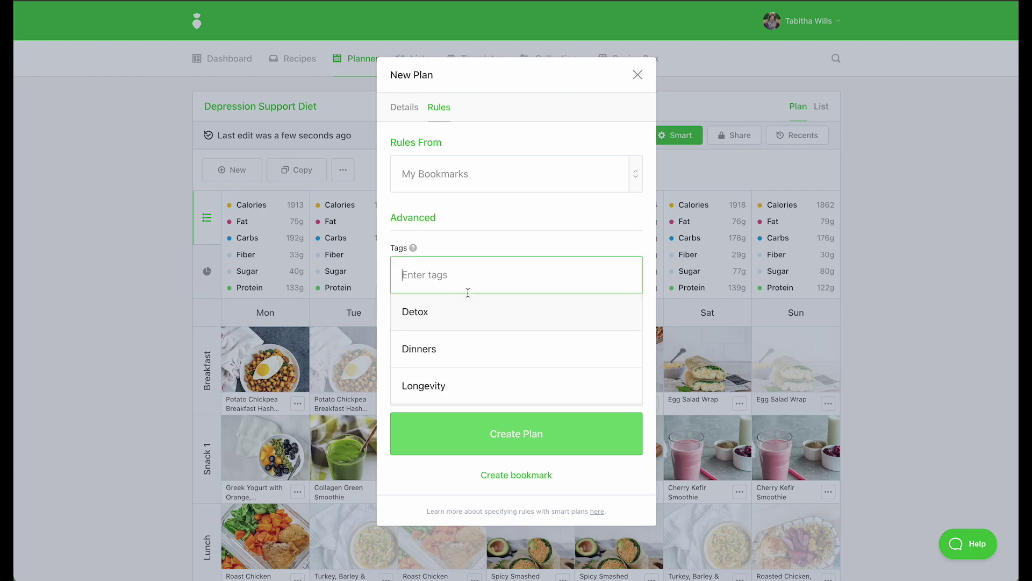
pyautogui.scroll(-8, 468, 298)
pyautogui.scroll(-4, 469, 300)
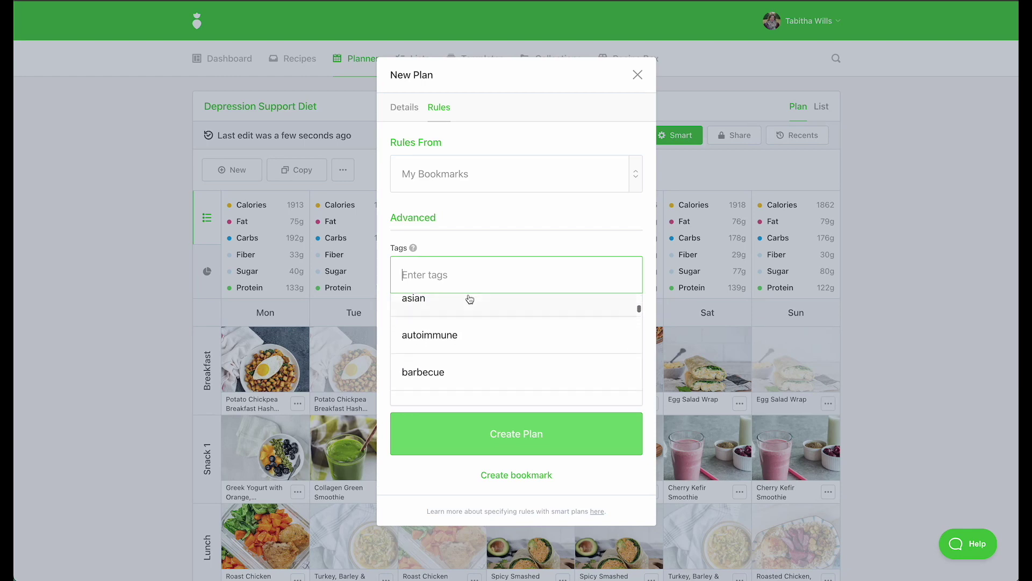
pyautogui.scroll(-5, 469, 299)
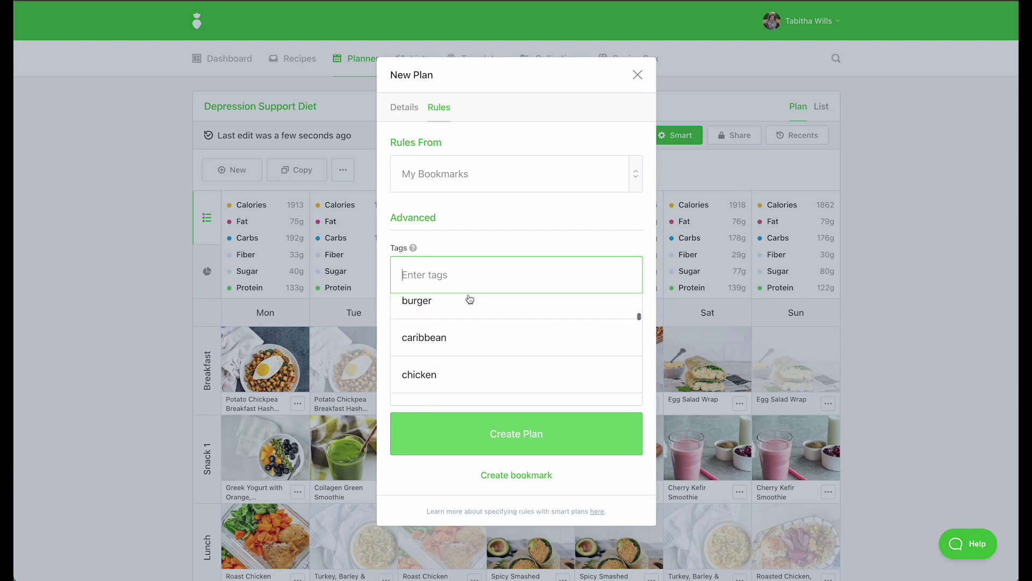
pyautogui.scroll(-6, 469, 299)
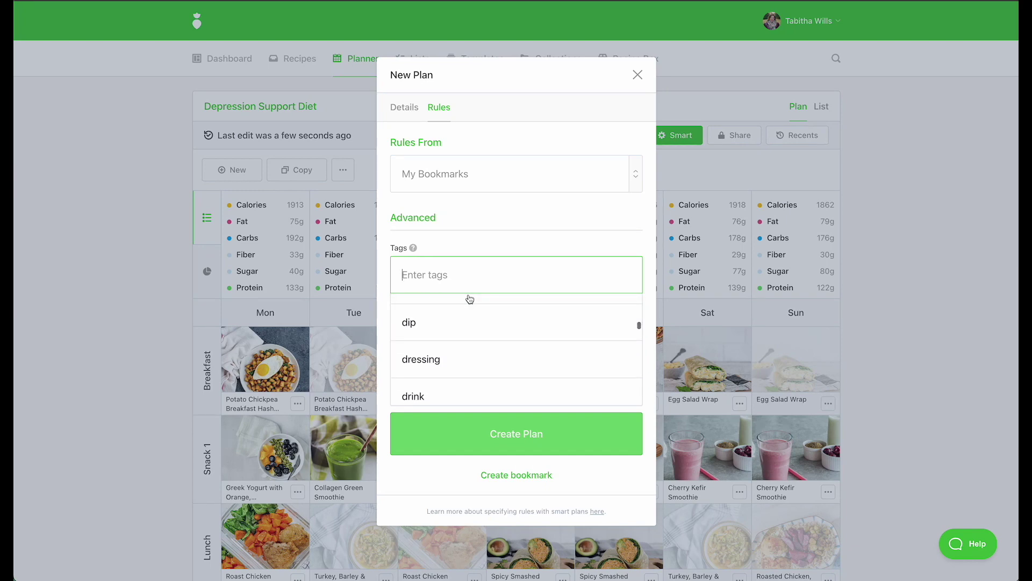
pyautogui.scroll(-6, 470, 300)
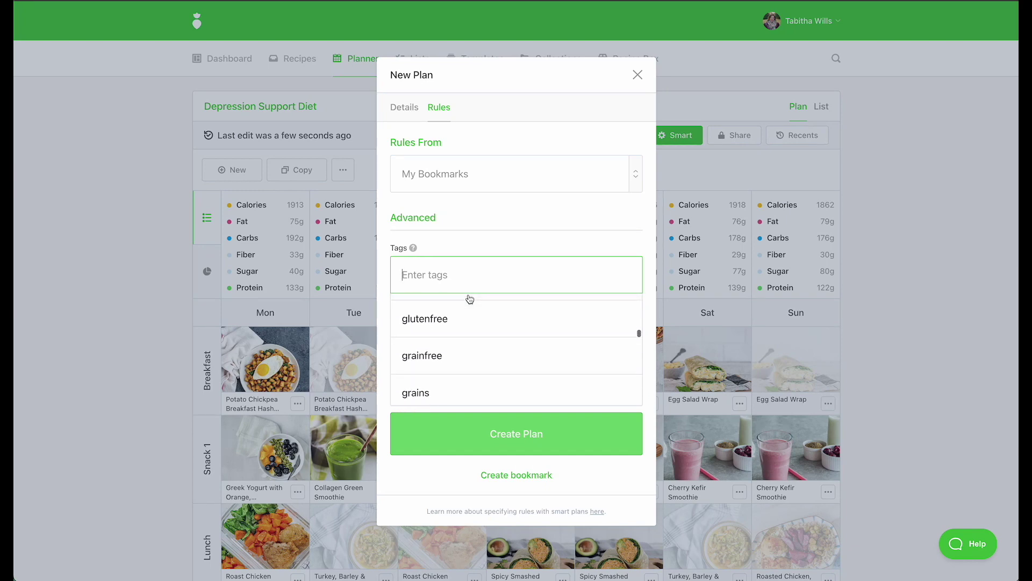
pyautogui.scroll(-3, 470, 299)
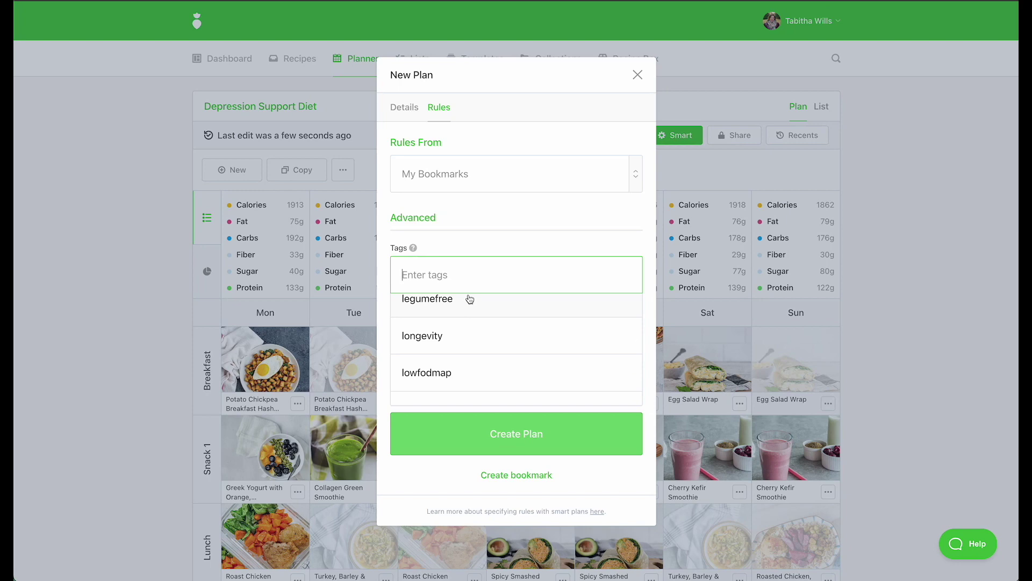
pyautogui.write('glu')
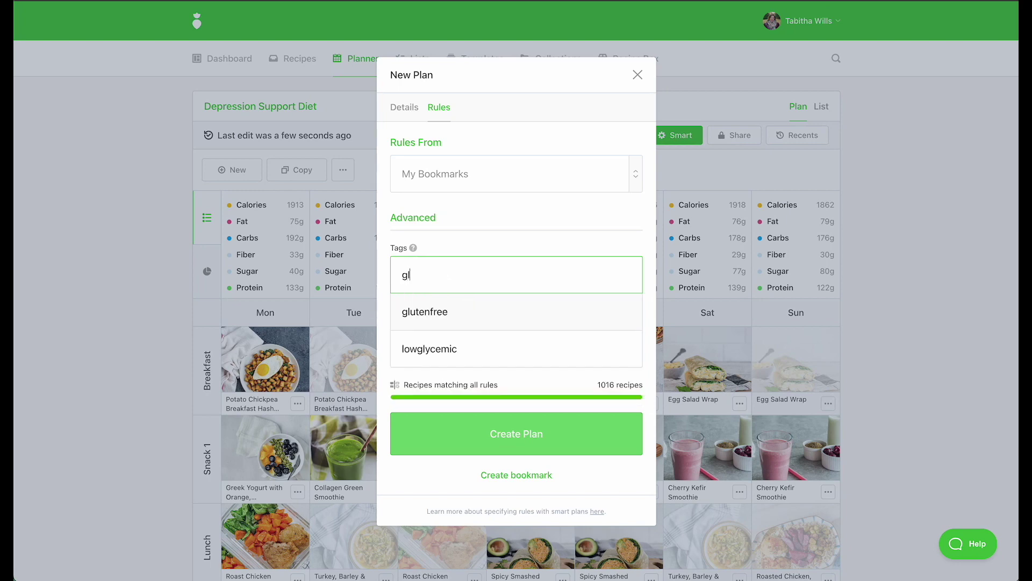
pyautogui.click(462, 309)
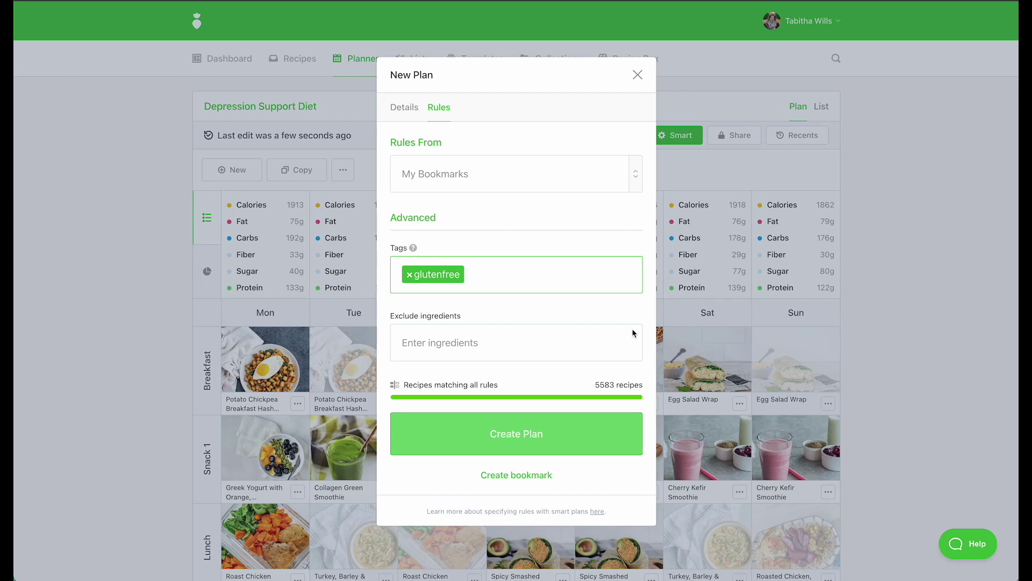
# - Exclude Chickpeas and Dry Chickpeas from the plan's recipes, leaving 5369 matches
pyautogui.click(576, 351)
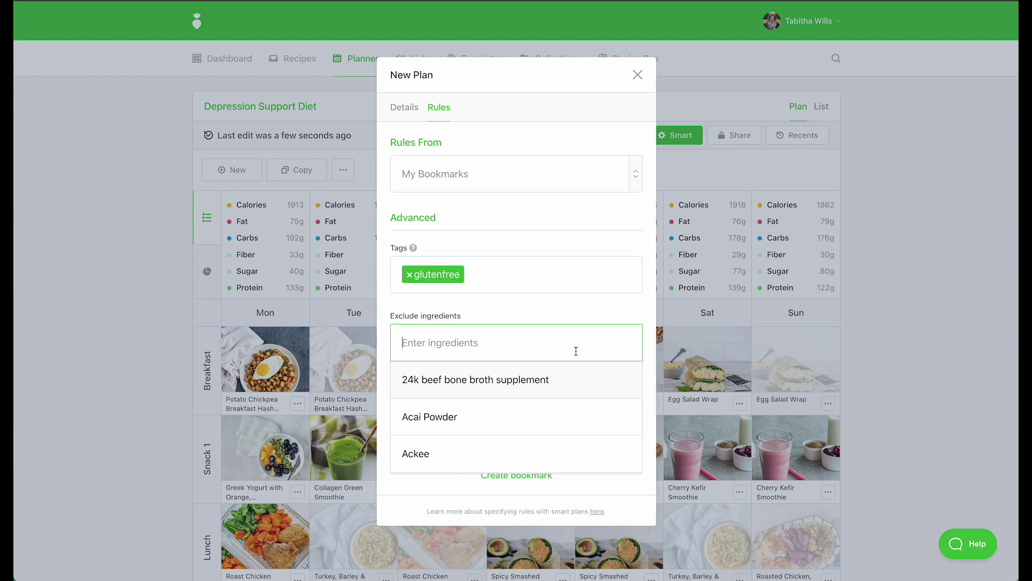
pyautogui.write('chickpeas')
pyautogui.click(498, 379)
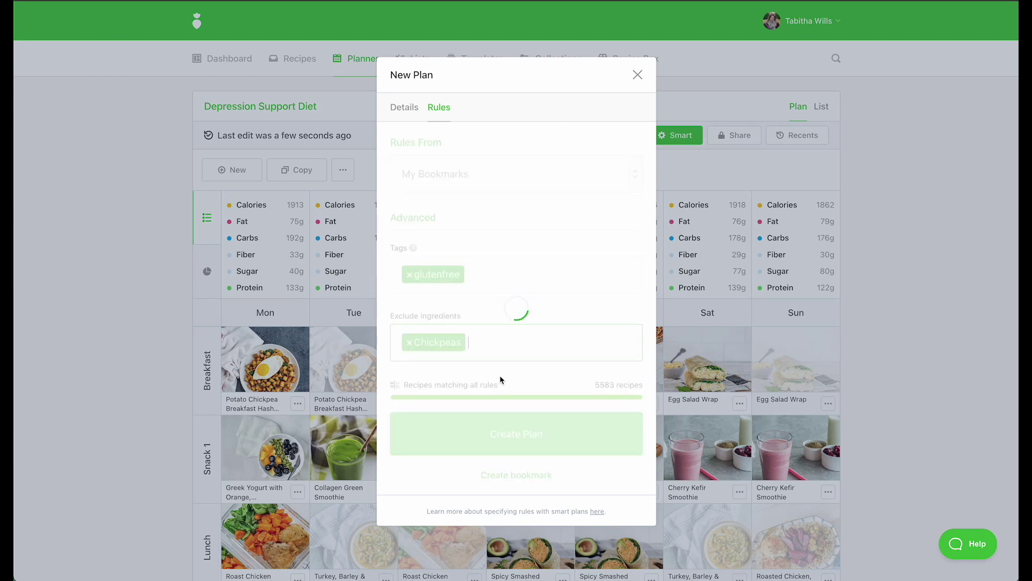
pyautogui.click(495, 409)
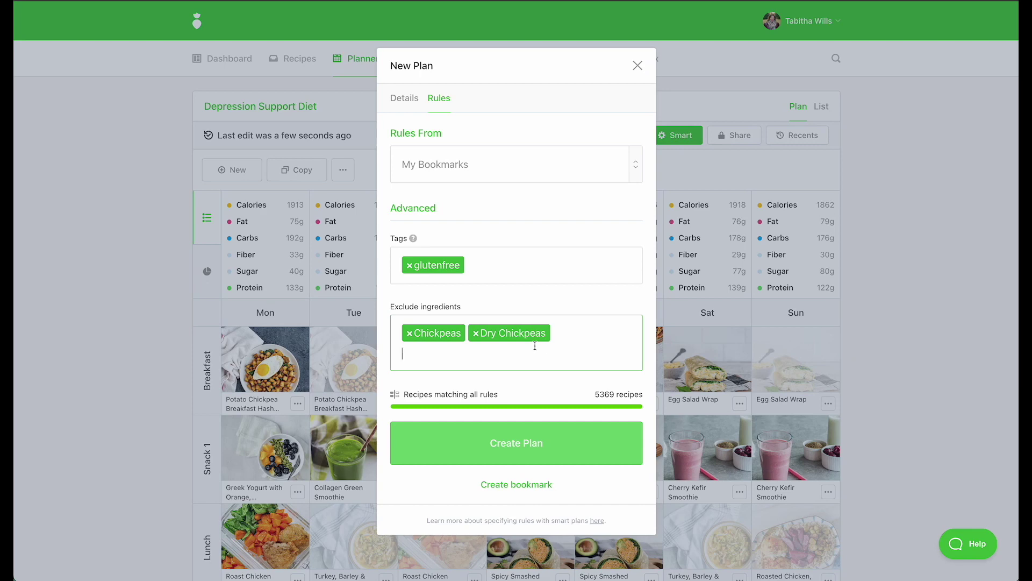
pyautogui.click(526, 486)
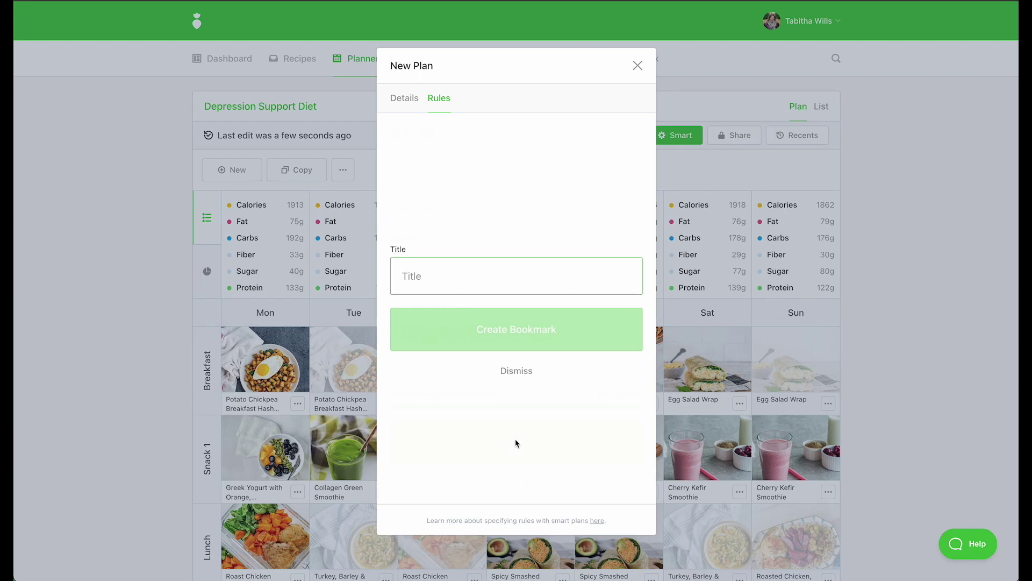
# - Save the rules as a bookmark titled with the client's name plus 'Dietary Needs'
pyautogui.write("Hassan's Dietary ")
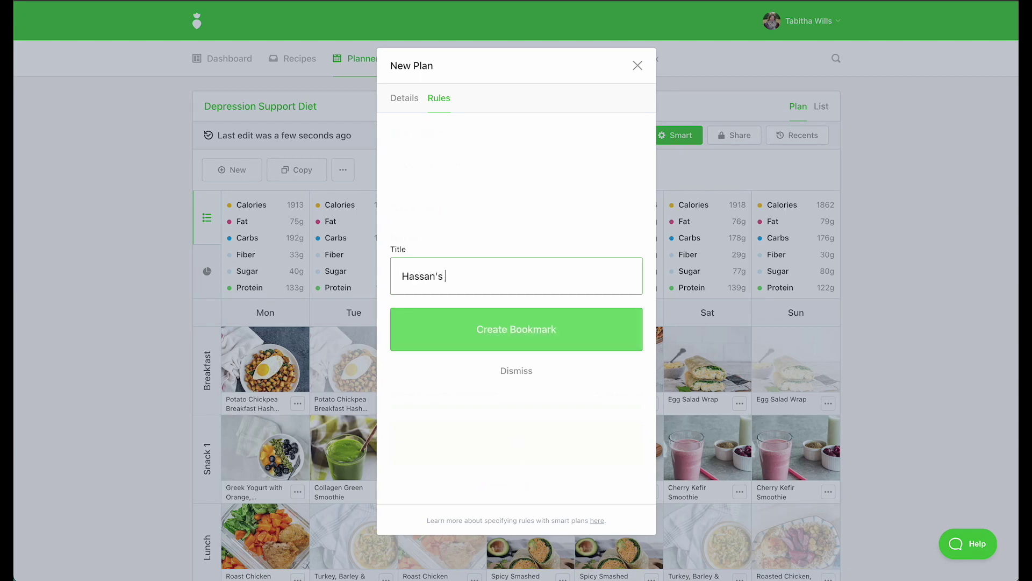
pyautogui.write('Needs')
pyautogui.click(527, 335)
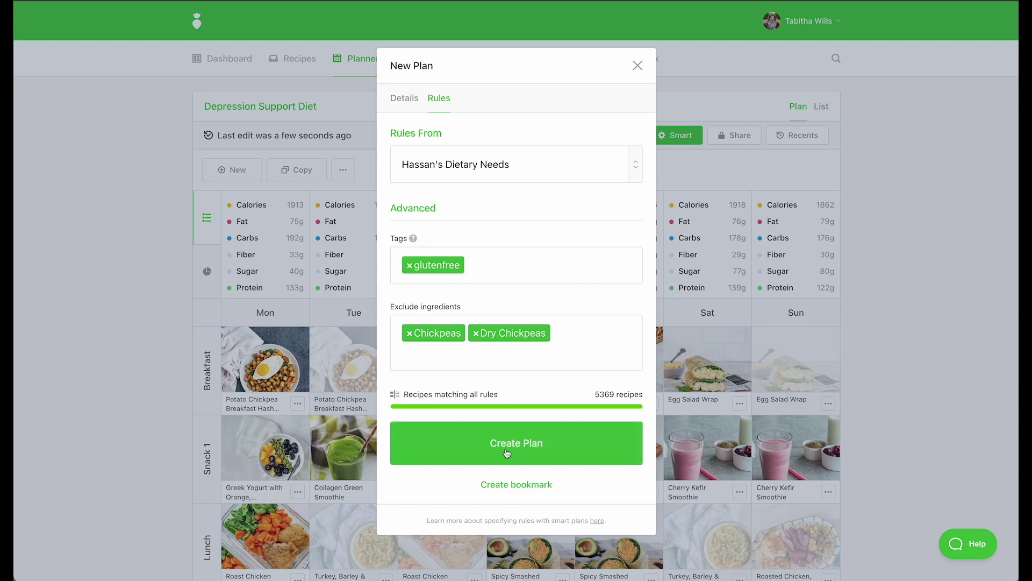
# - Create the plan from these rules and search Monday's dinner recipes for 'chicken'
pyautogui.click(506, 453)
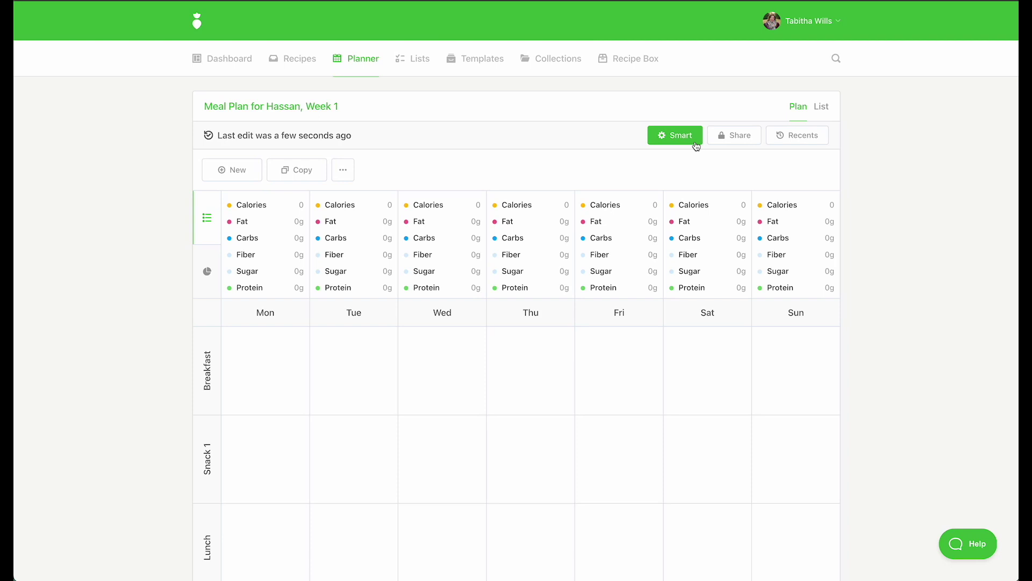
pyautogui.scroll(-6, 282, 401)
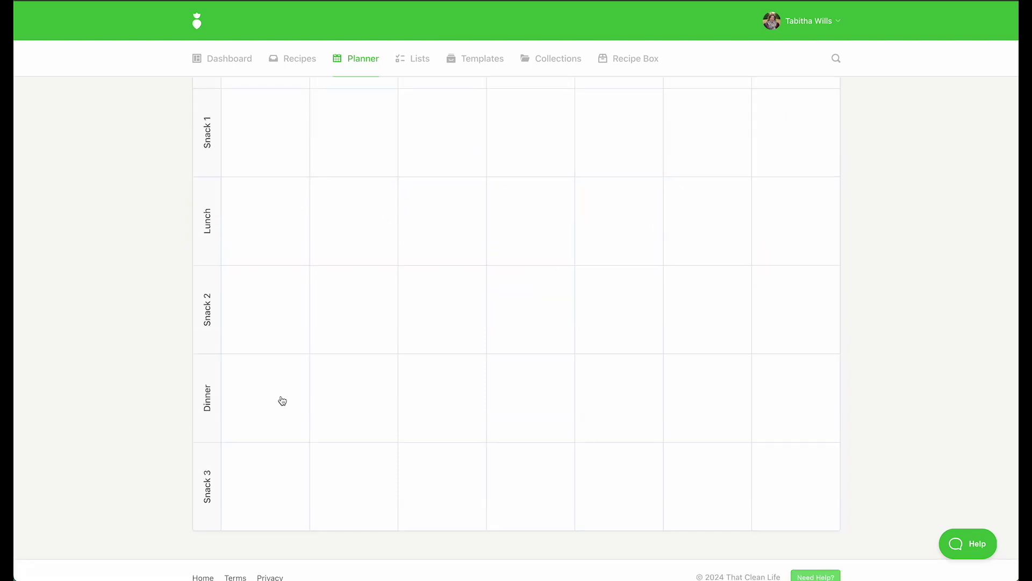
pyautogui.click(282, 401)
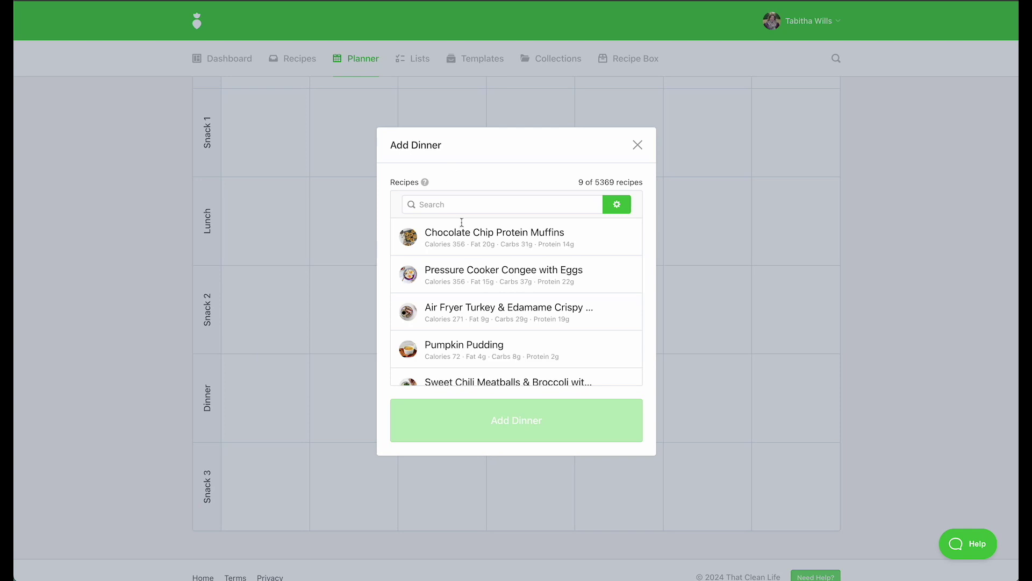
pyautogui.scroll(-6, 463, 265)
pyautogui.scroll(-10, 466, 264)
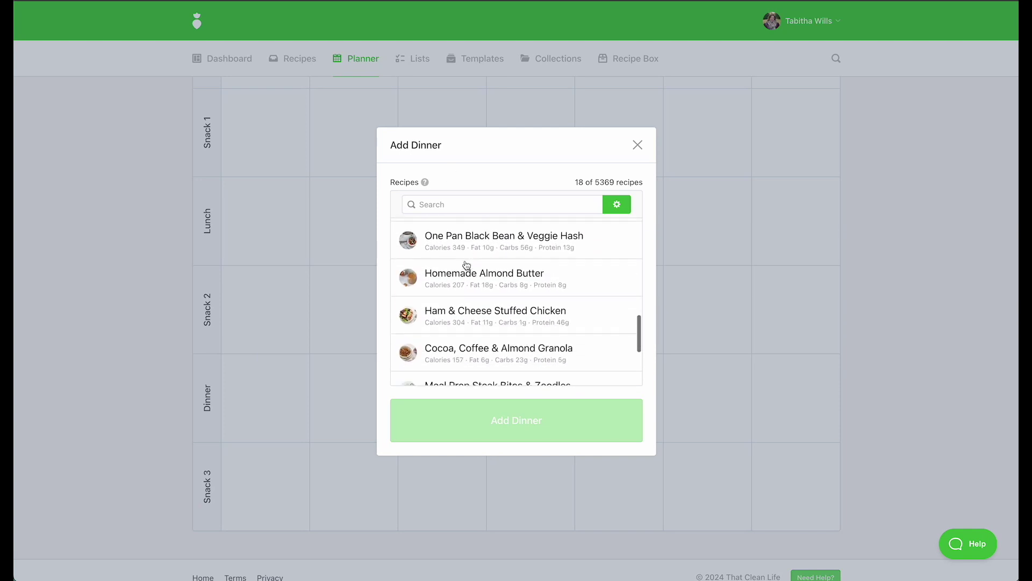
pyautogui.scroll(-4, 466, 265)
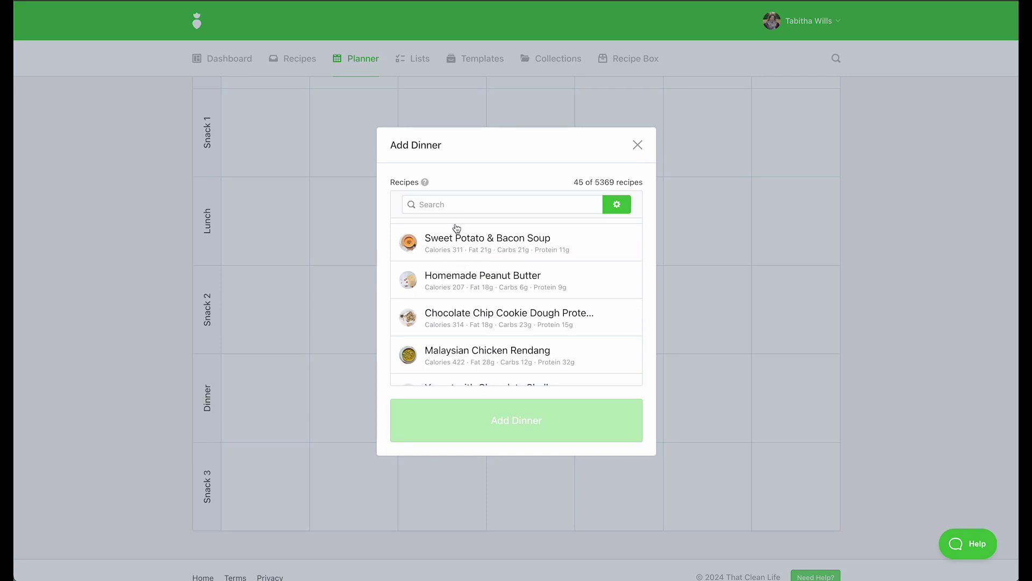
pyautogui.click(499, 205)
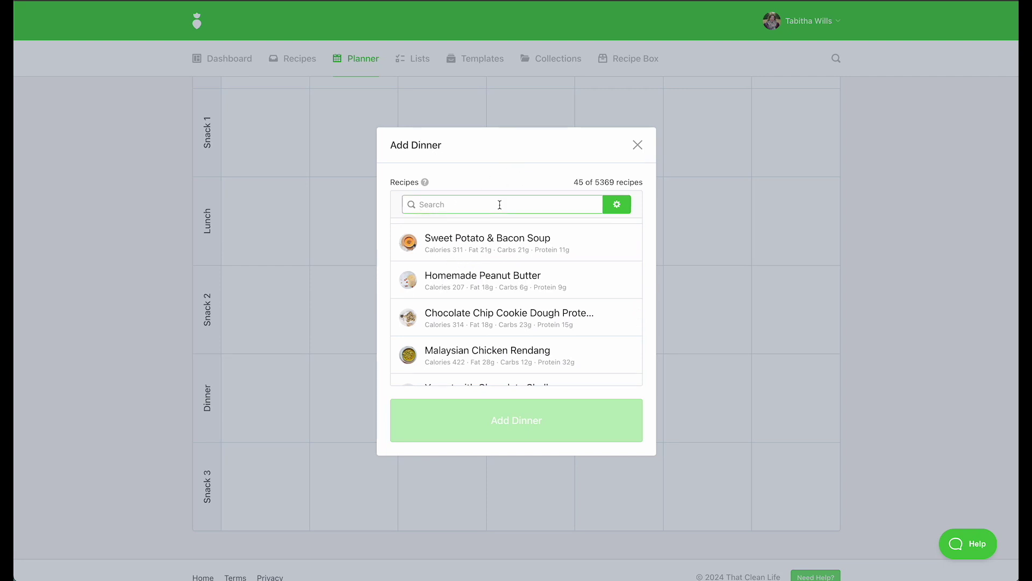
pyautogui.write('chicken')
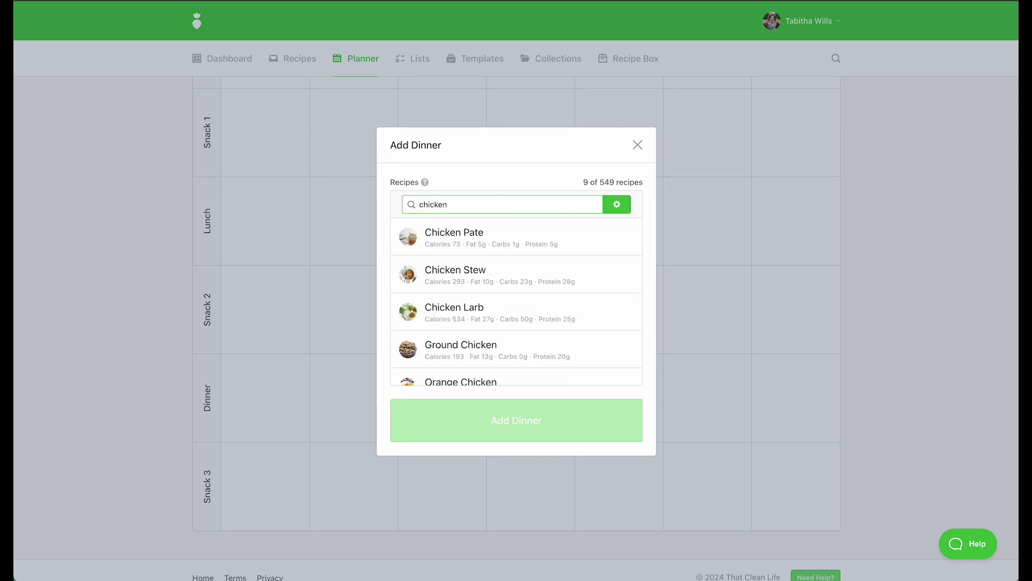
pyautogui.scroll(-6, 461, 275)
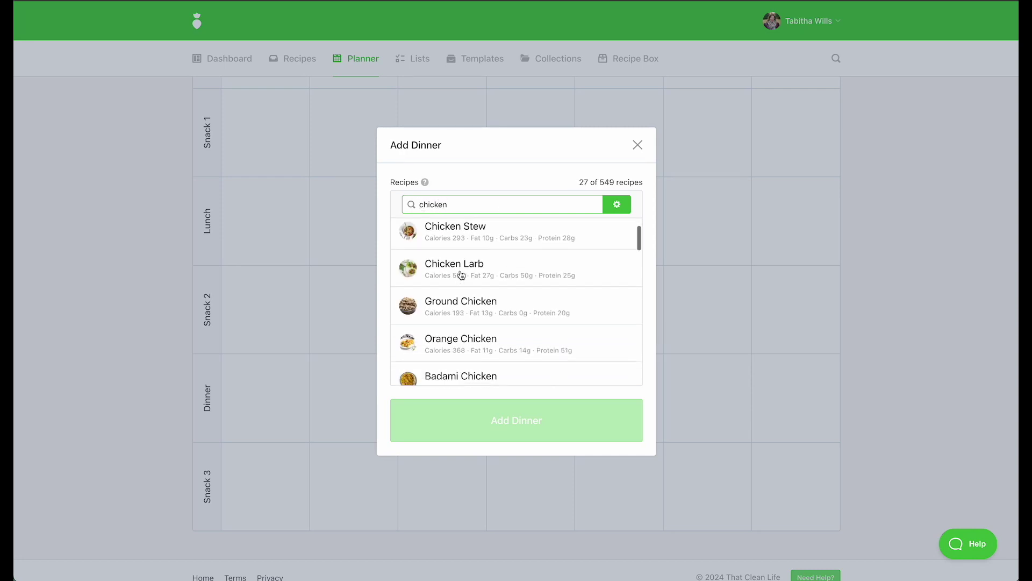
pyautogui.scroll(-1, 461, 275)
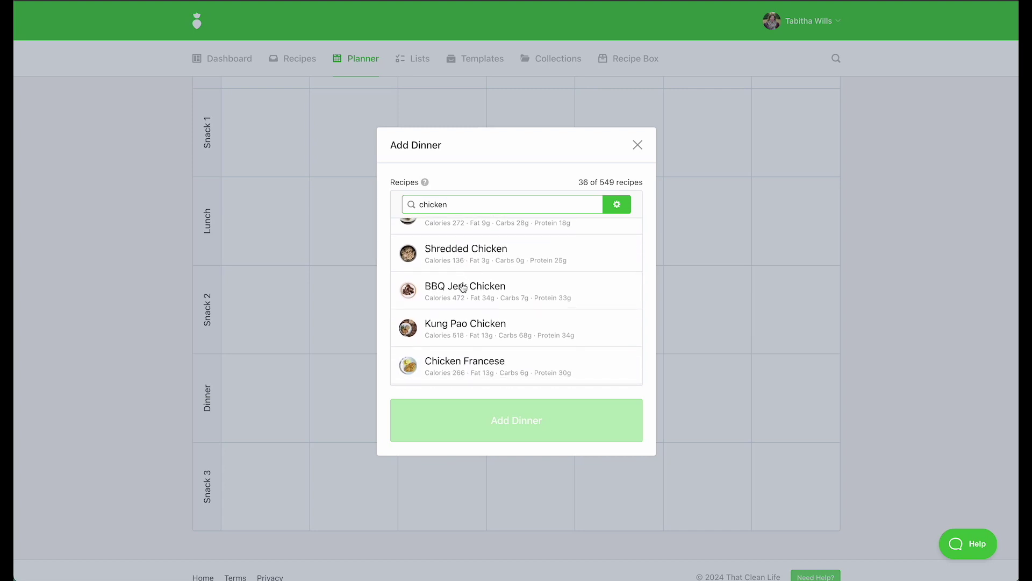
# - Add BBQ Jerk Chicken at 3 servings to Monday, Tuesday and Wednesday dinners
pyautogui.click(463, 287)
pyautogui.moveTo(446, 302); pyautogui.dragTo(413, 304)
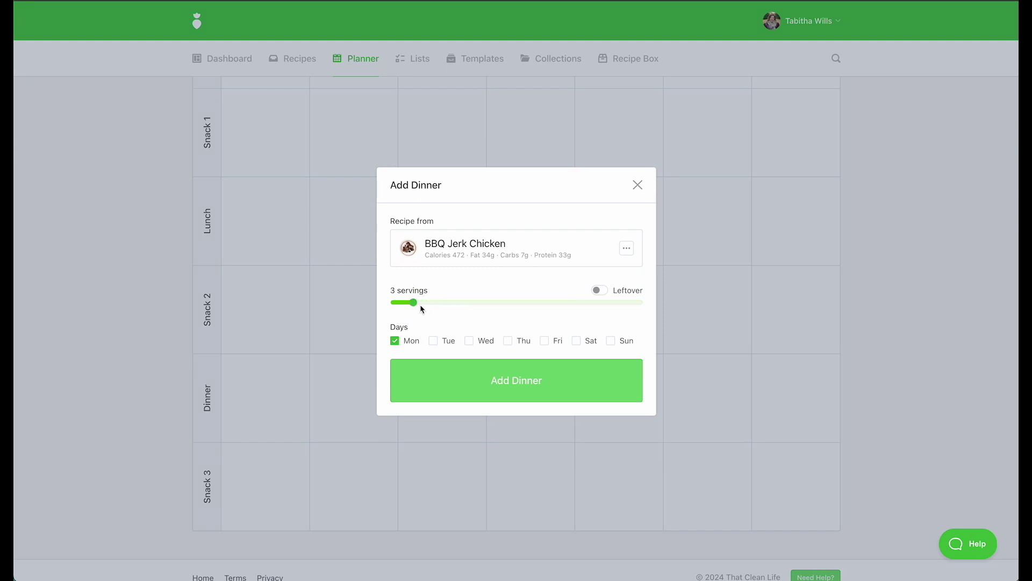
pyautogui.click(434, 341)
pyautogui.click(469, 342)
pyautogui.click(525, 393)
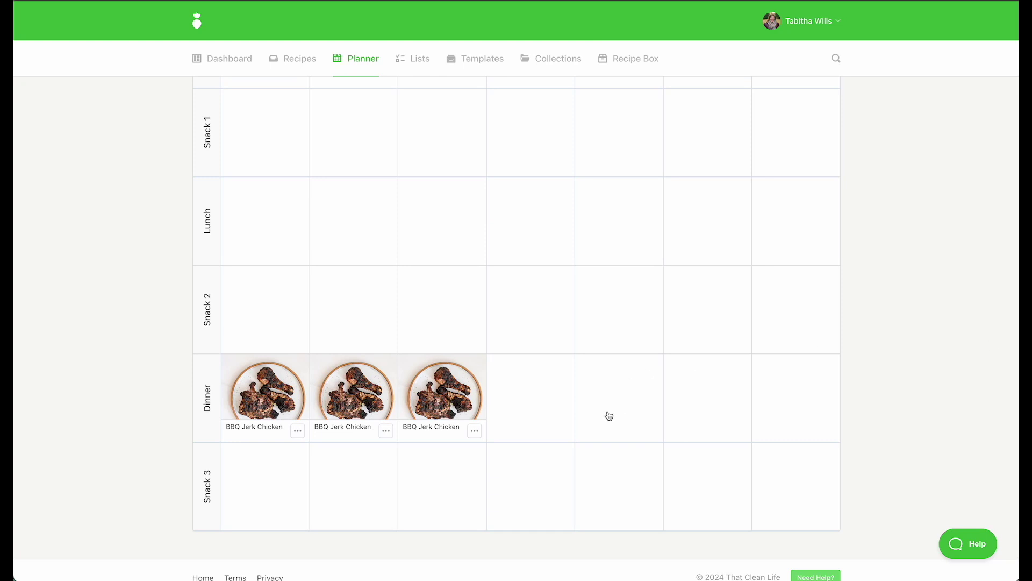
# - Toggle the Wednesday and Tuesday BBQ Jerk Chicken dinners as leftovers
pyautogui.click(473, 432)
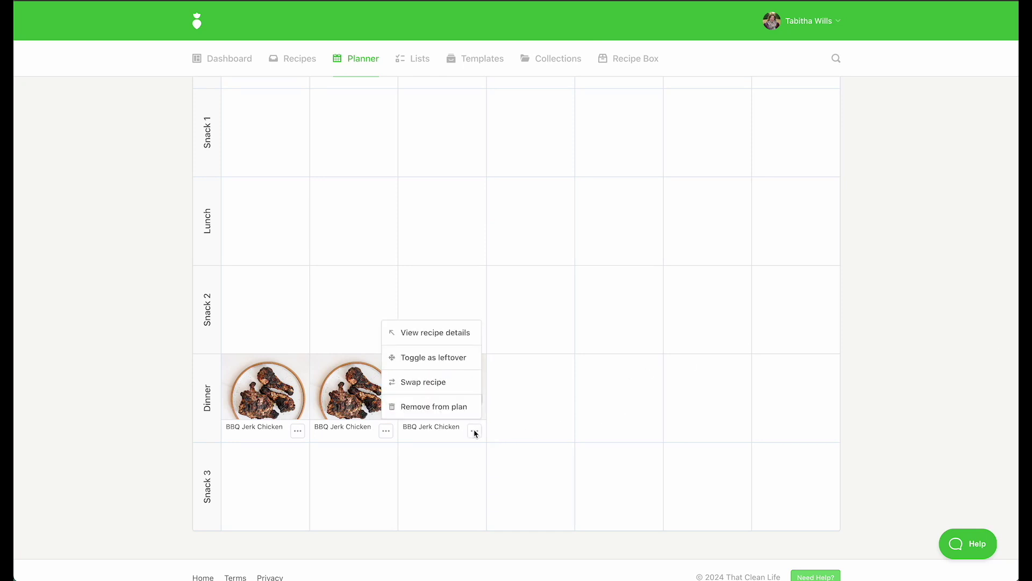
pyautogui.click(440, 369)
pyautogui.click(386, 430)
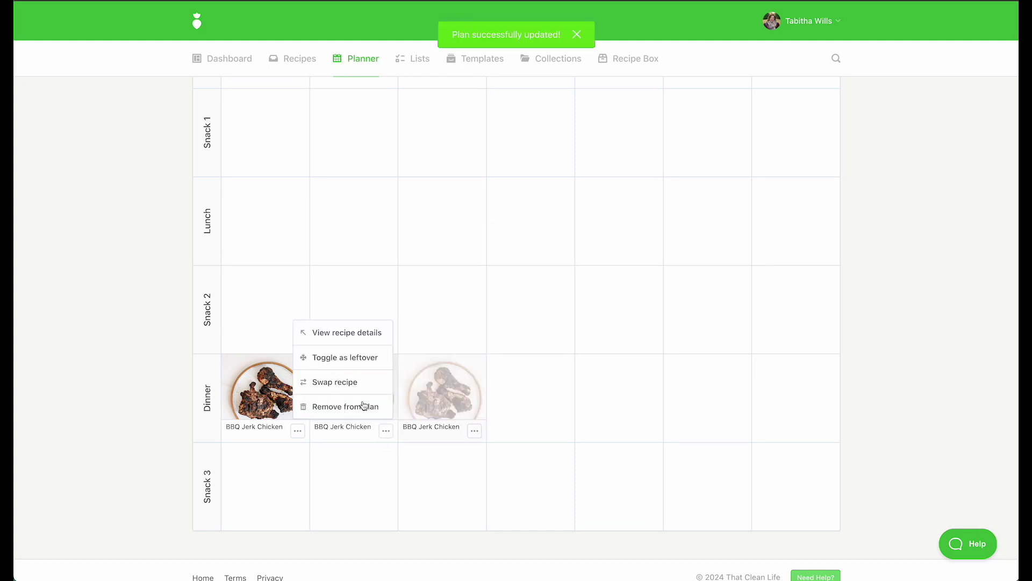
pyautogui.click(363, 359)
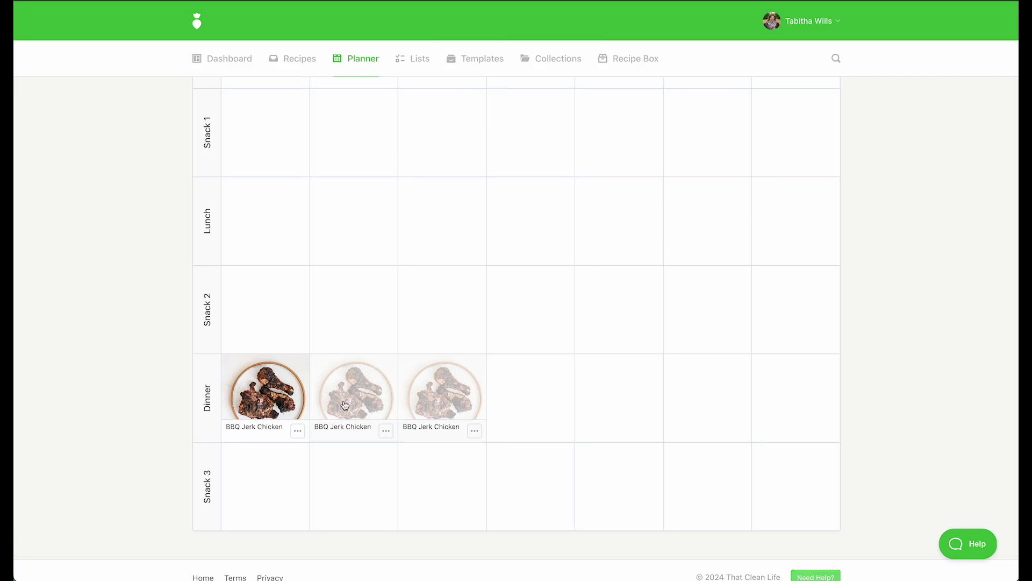
# - Move Tuesday's leftover BBQ Jerk Chicken into Tuesday's lunch slot
pyautogui.moveTo(345, 405); pyautogui.dragTo(341, 227)
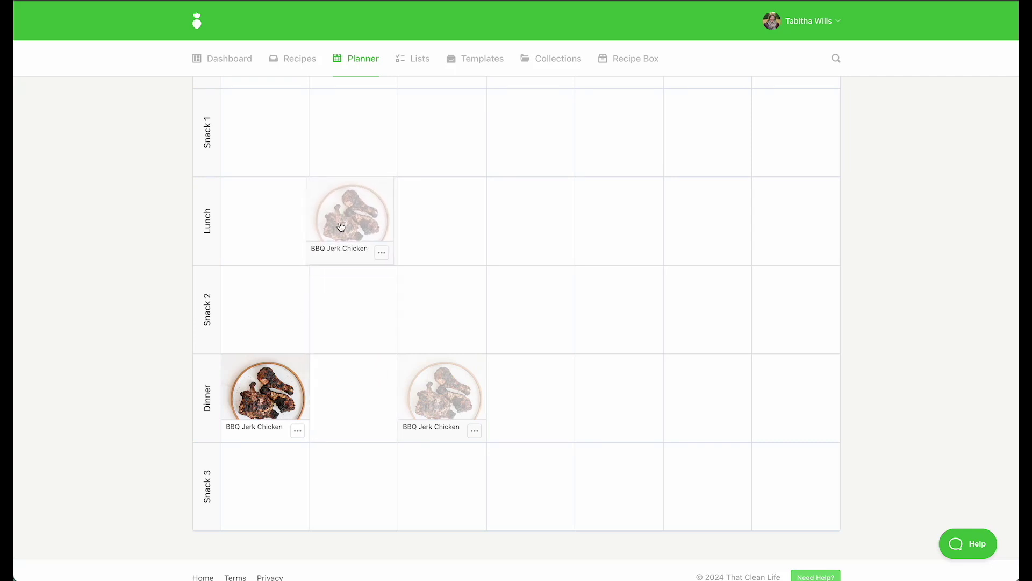
pyautogui.moveTo(341, 226); pyautogui.dragTo(342, 228)
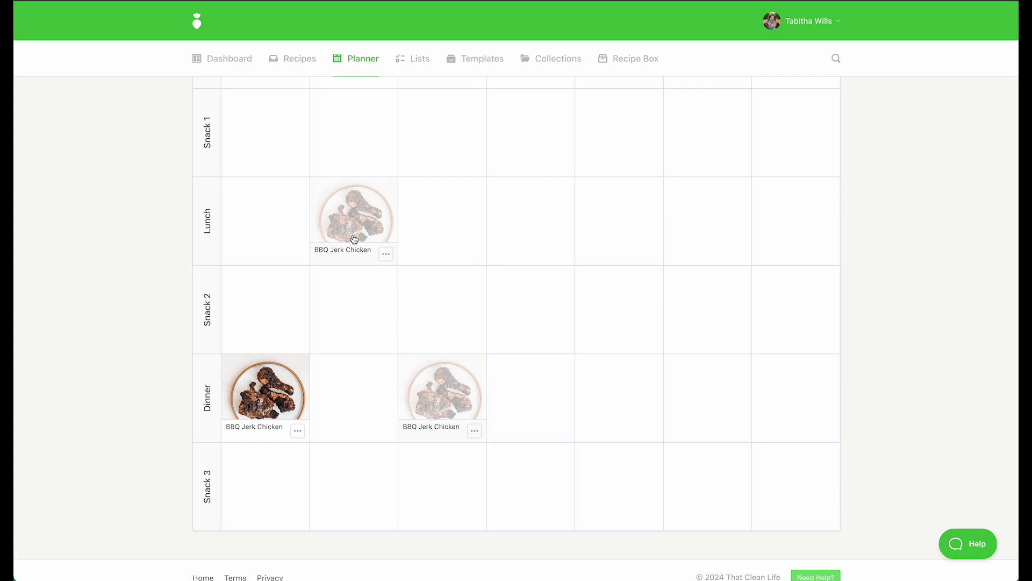
pyautogui.click(371, 396)
# - Add Turkish Eggs as Tuesday and Thursday dinners
pyautogui.click(489, 206)
pyautogui.write('eggs')
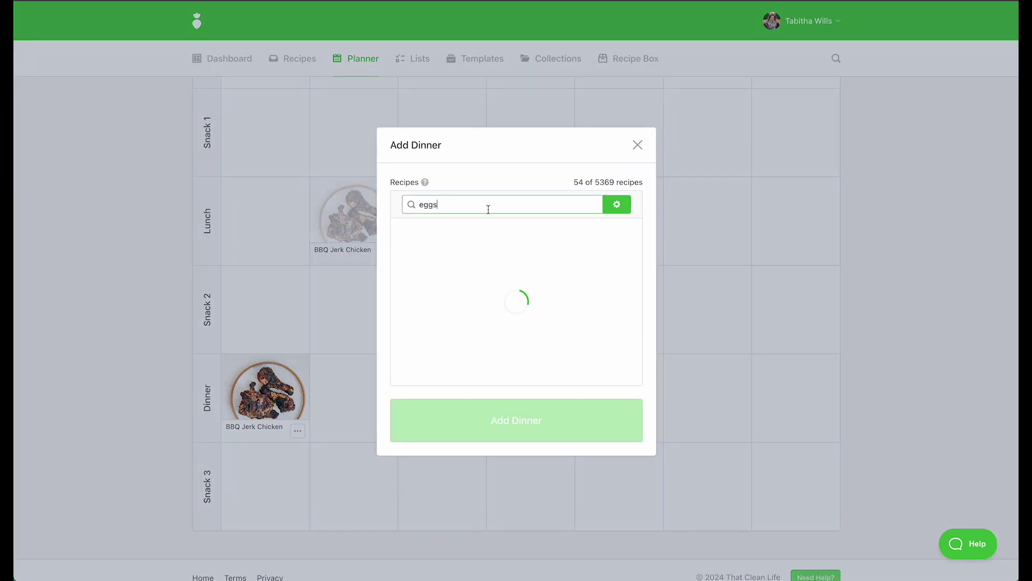
pyautogui.scroll(-2, 481, 285)
pyautogui.click(469, 277)
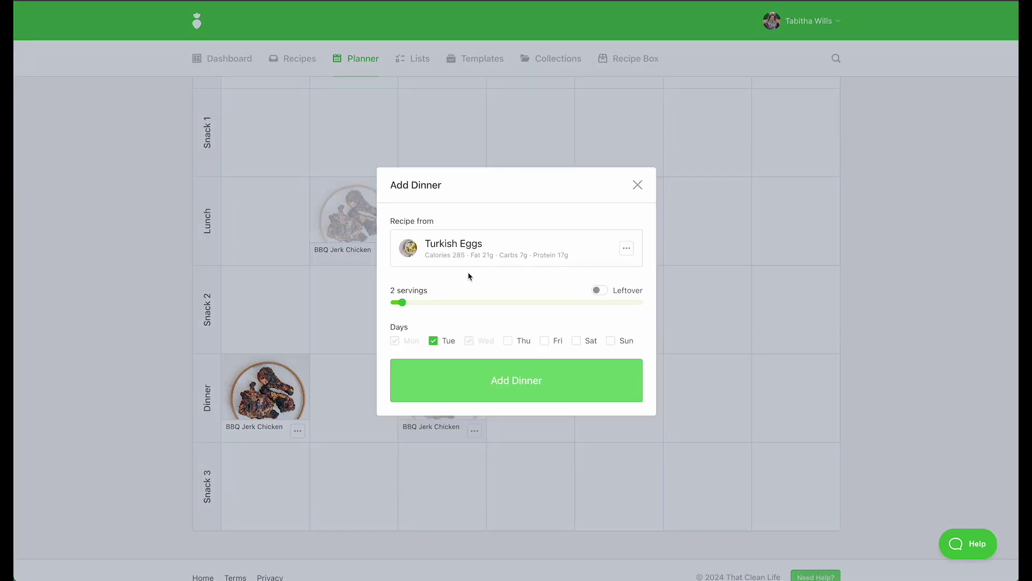
pyautogui.click(509, 342)
pyautogui.click(481, 380)
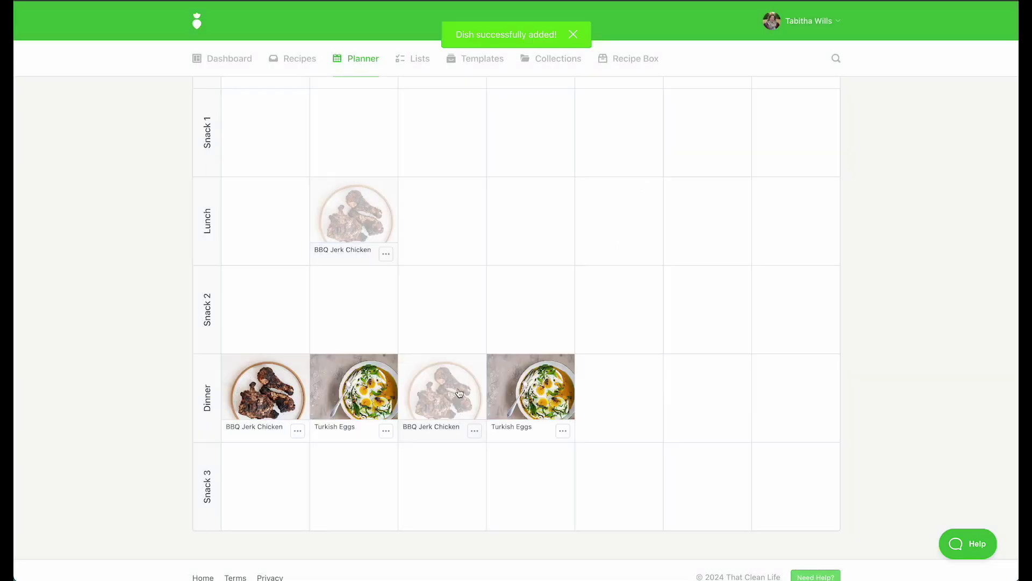
# - Move the Turkish Eggs into Wednesday and Thursday breakfast, marking Thursday's as leftover
pyautogui.scroll(3, 554, 400)
pyautogui.moveTo(542, 492); pyautogui.dragTo(531, 155)
pyautogui.click(563, 199)
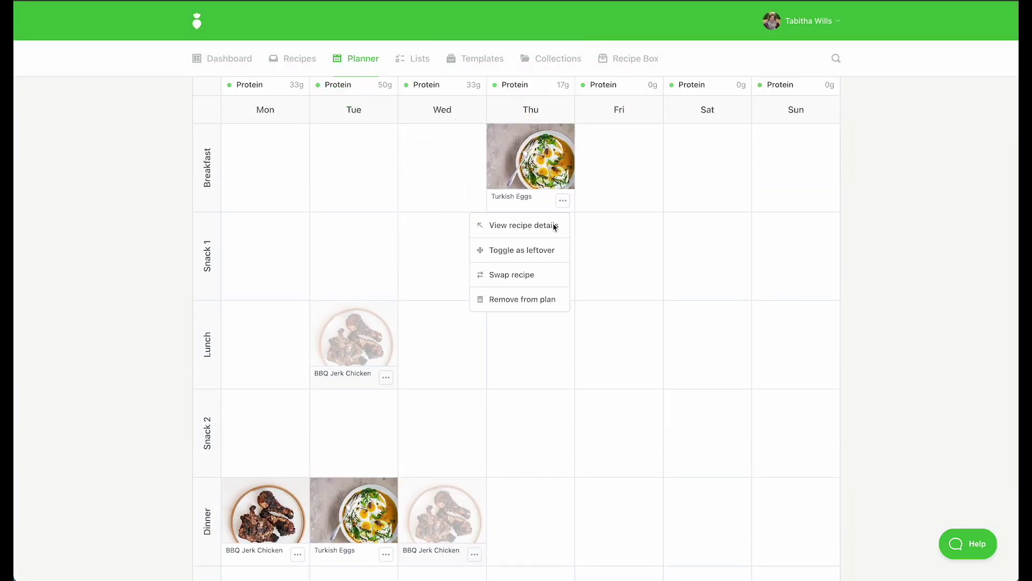
pyautogui.click(527, 259)
pyautogui.moveTo(366, 524); pyautogui.dragTo(463, 168)
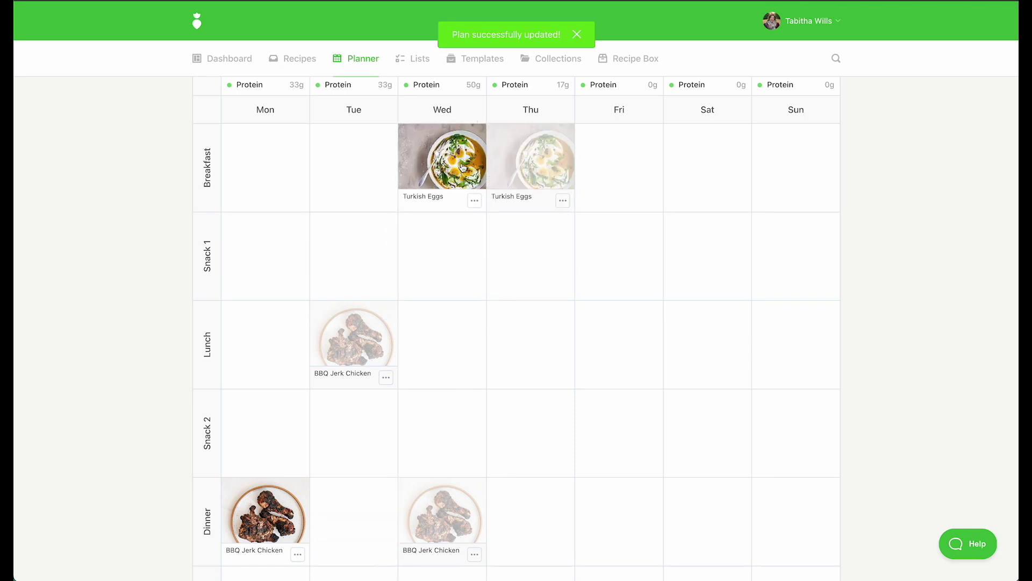
pyautogui.scroll(4, 789, 339)
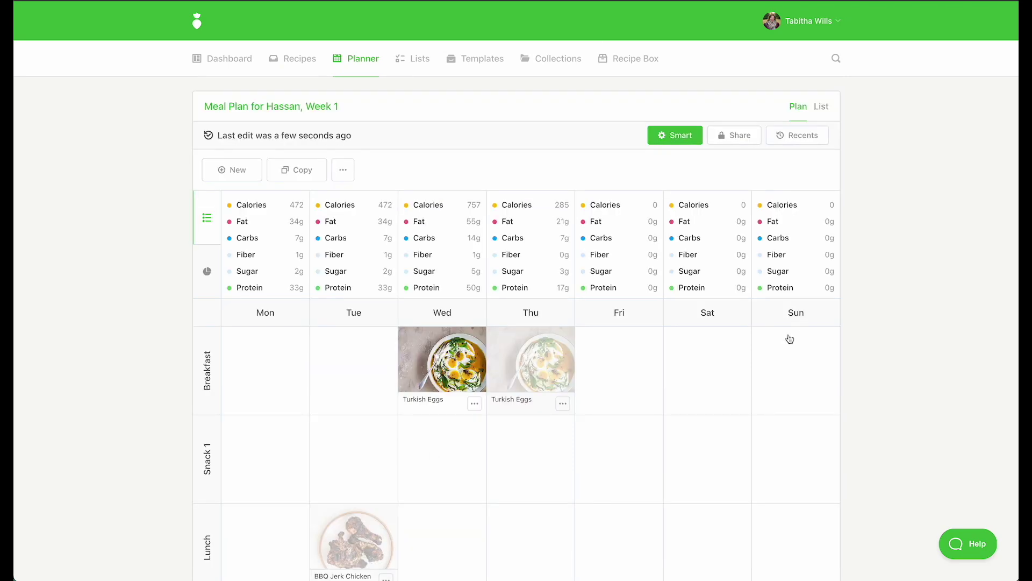
# - Review the plan's grocery list, then return to the weekly grid
pyautogui.click(822, 106)
pyautogui.scroll(-4, 827, 475)
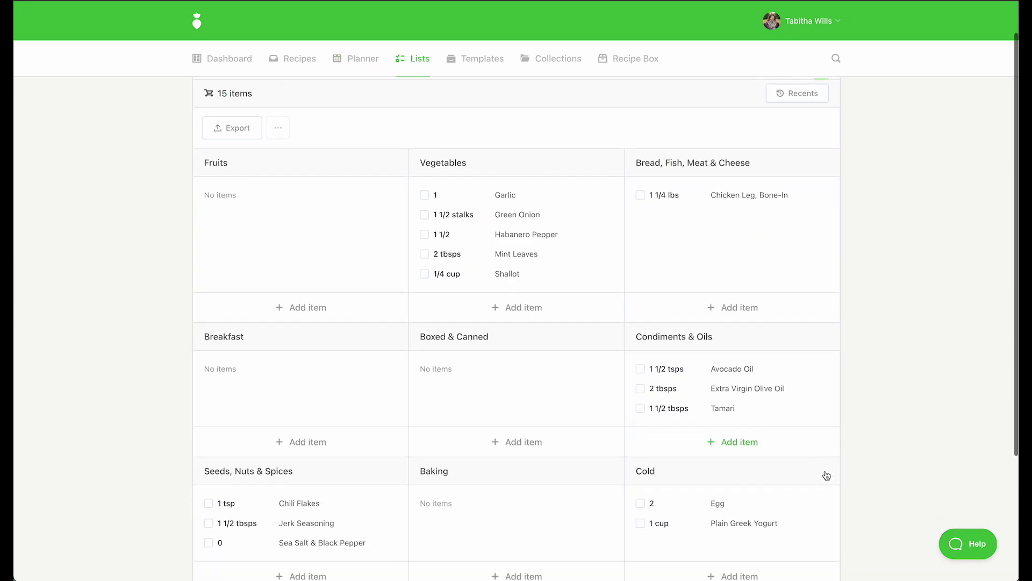
pyautogui.scroll(4, 826, 475)
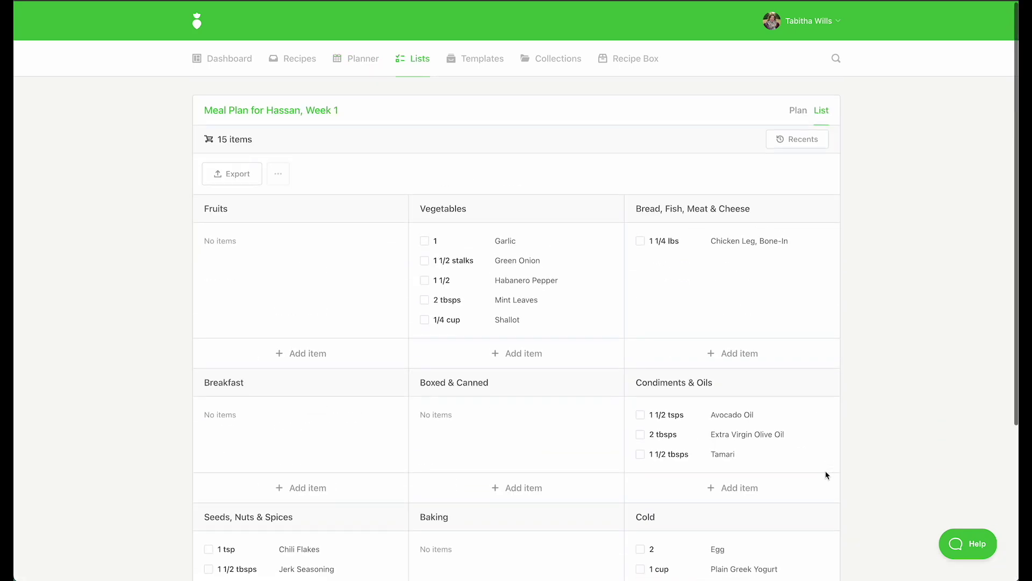
pyautogui.click(795, 108)
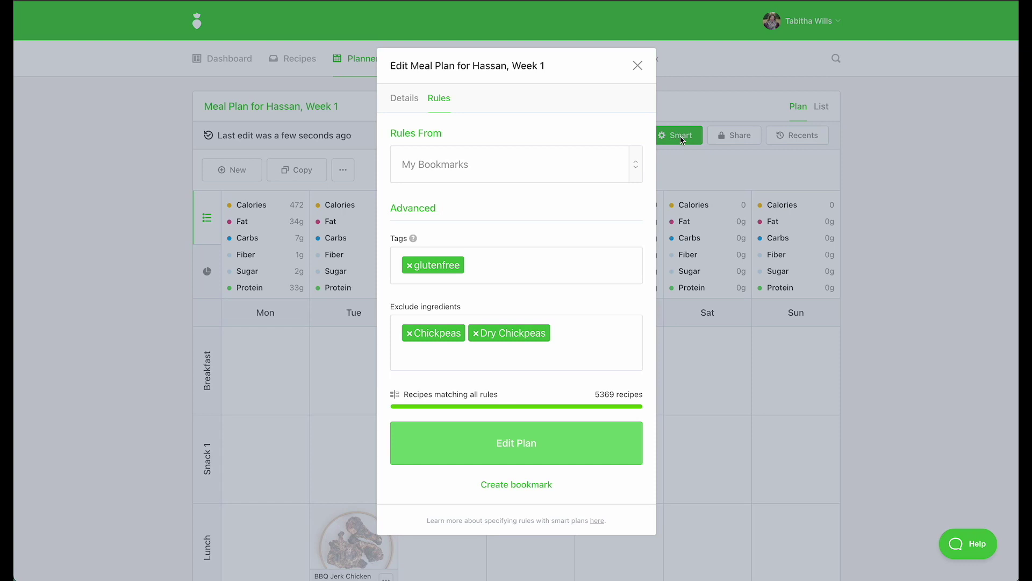
# - Add the eggfree tag to the plan's rules, cutting matching recipes to 4604
pyautogui.click(551, 267)
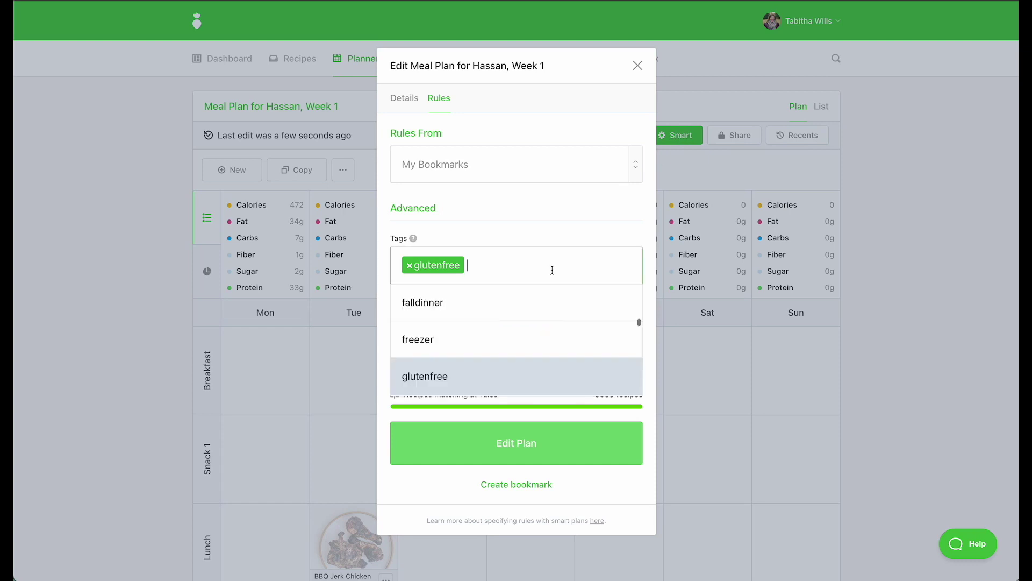
pyautogui.write('egg')
pyautogui.click(474, 307)
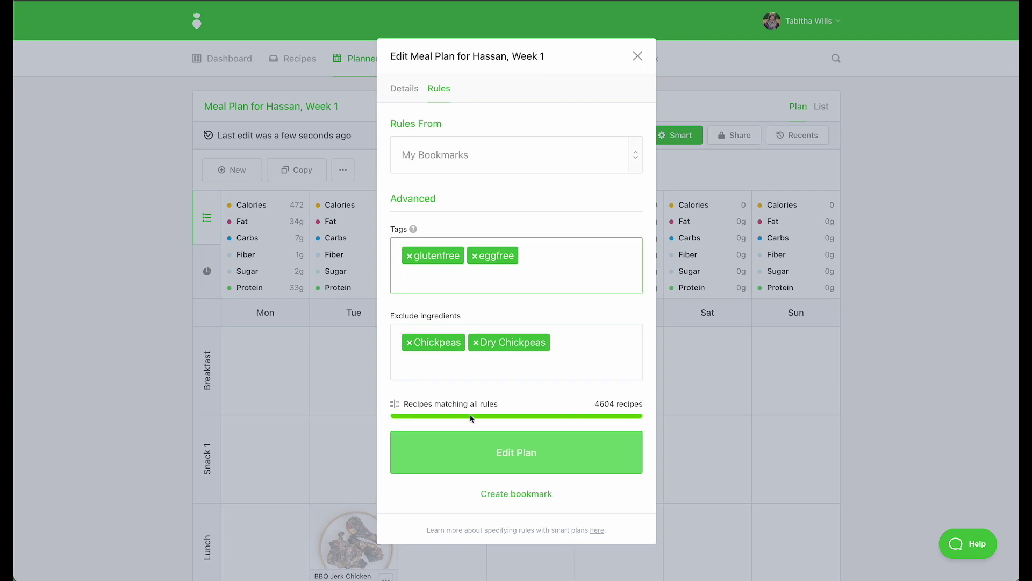
# - Apply the updated rules with Auto Update, swapping both Turkish Eggs breakfasts for Tomato Paneer Scramble
pyautogui.click(503, 453)
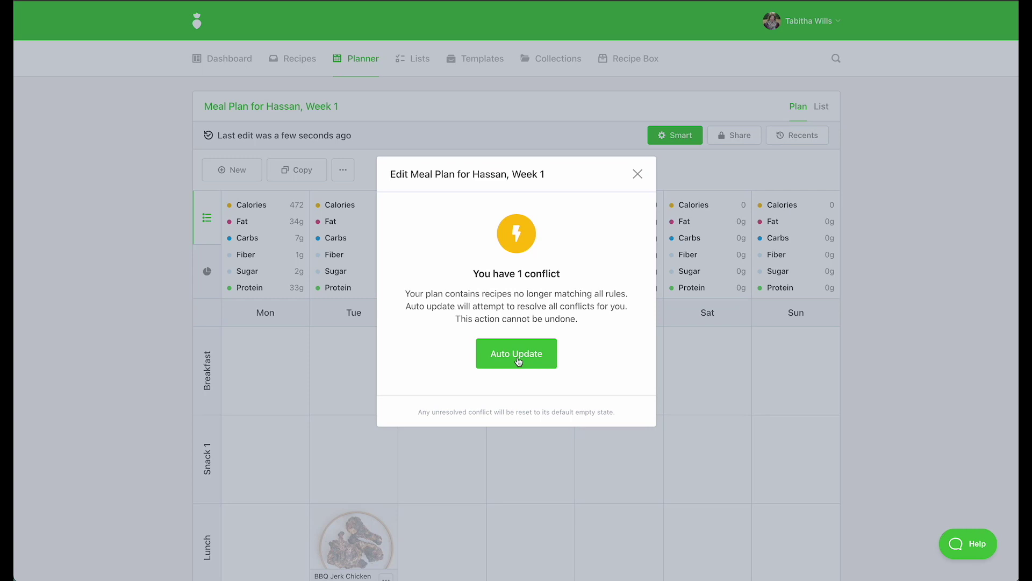
pyautogui.click(528, 341)
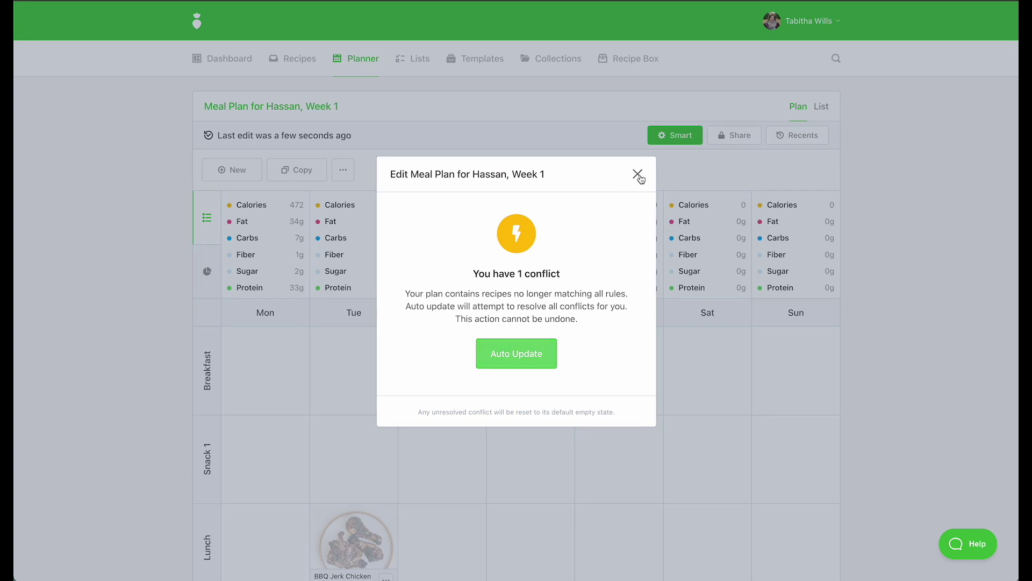
pyautogui.click(520, 357)
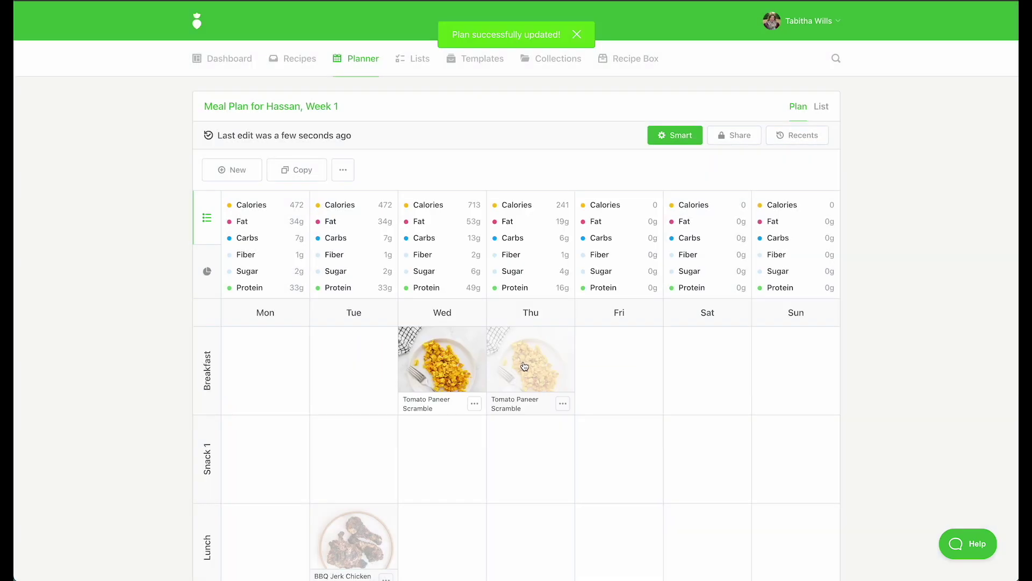
pyautogui.scroll(-2, 599, 394)
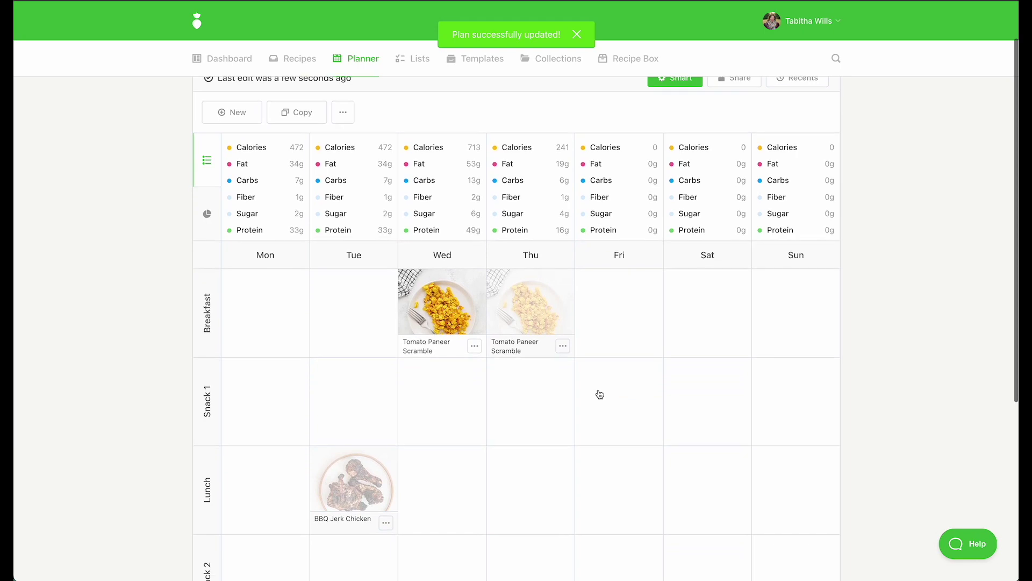
pyautogui.scroll(2, 600, 394)
# - Show the plan's 15-item grocery list with Paneer Cheese, Chicken Leg, Tomato, Turmeric and Jerk Seasoning
pyautogui.click(821, 106)
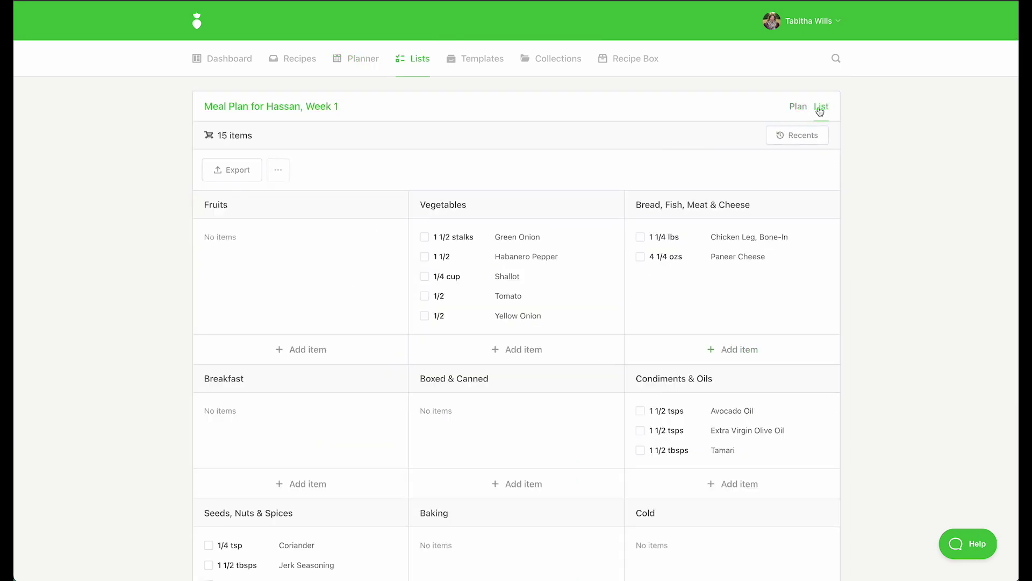
pyautogui.scroll(-6, 844, 454)
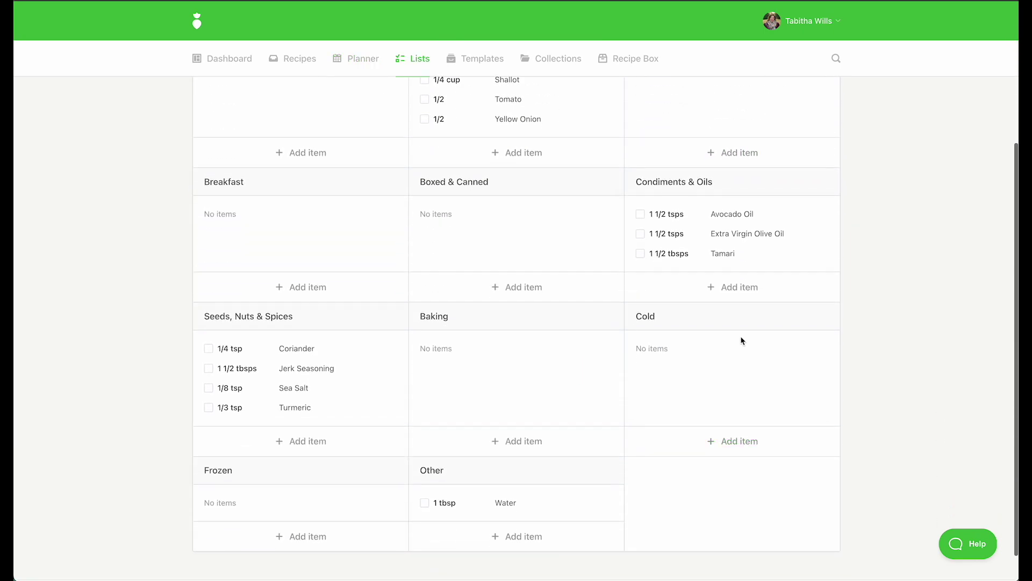
pyautogui.scroll(6, 603, 327)
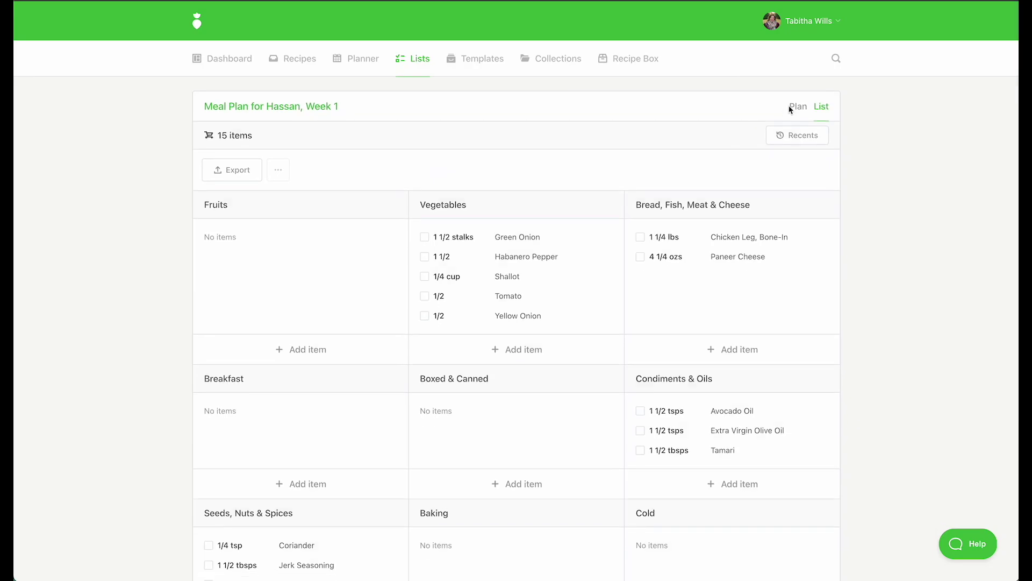